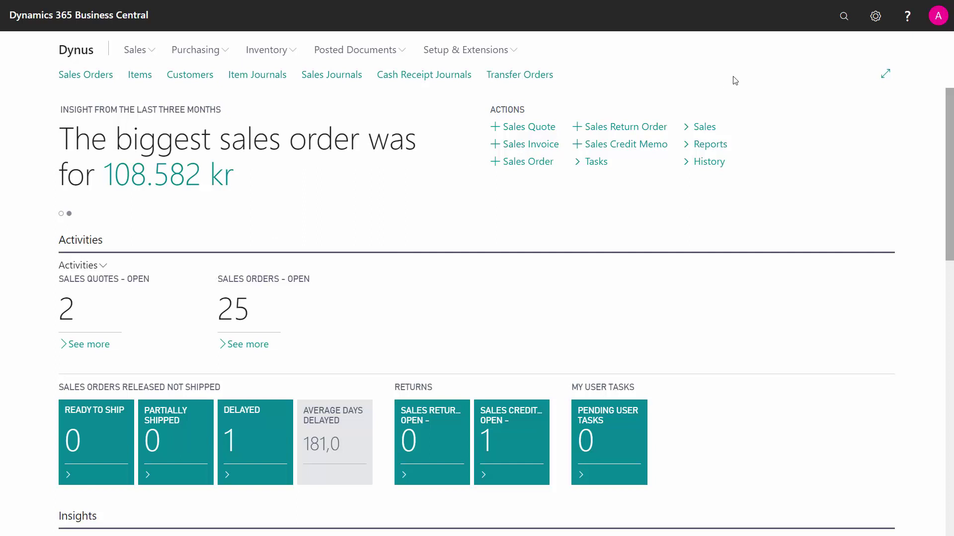
Search Tell Me for 'gen led' to locate General Ledger Setup
click(844, 17)
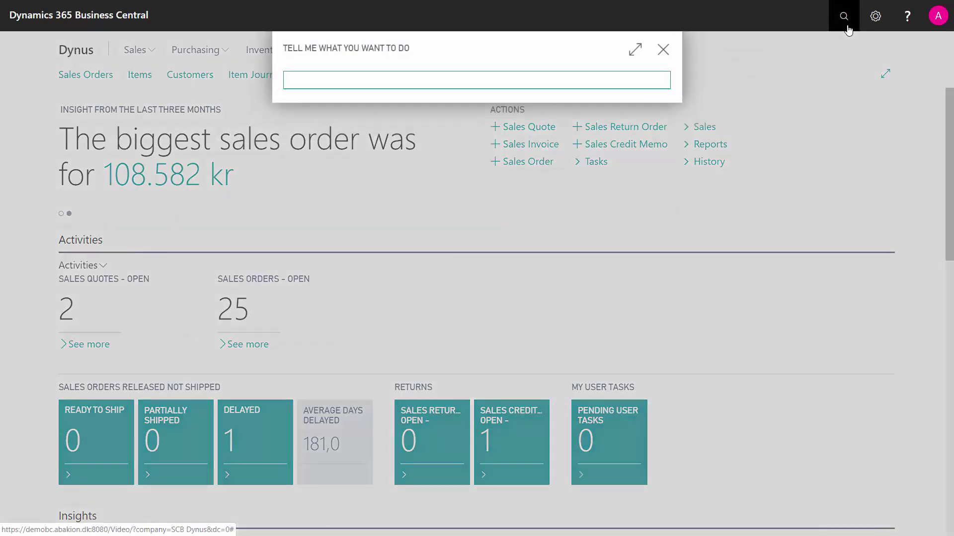
text(gen led)
Open General Ledger Setup, check allowed posting dates, and keep the Post Code+City address format
click(365, 133)
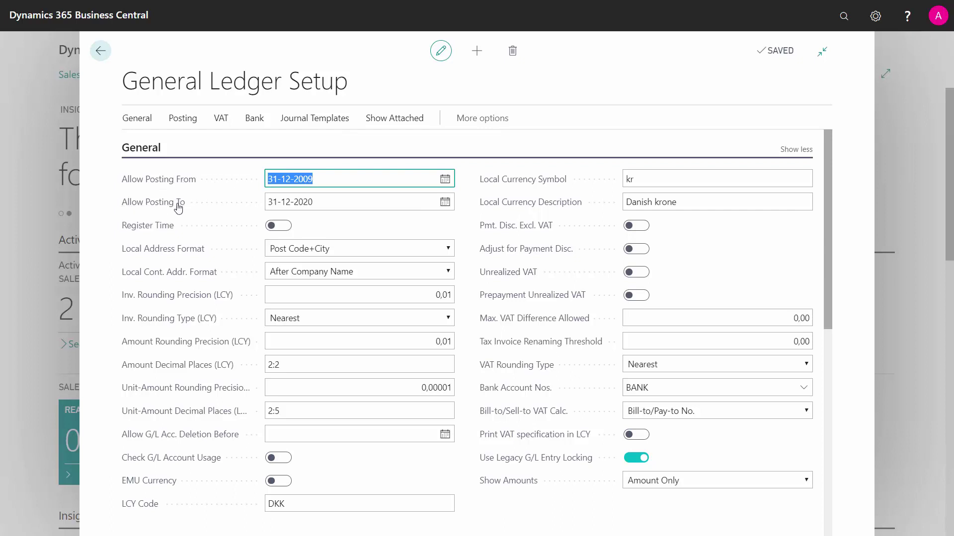
click(343, 203)
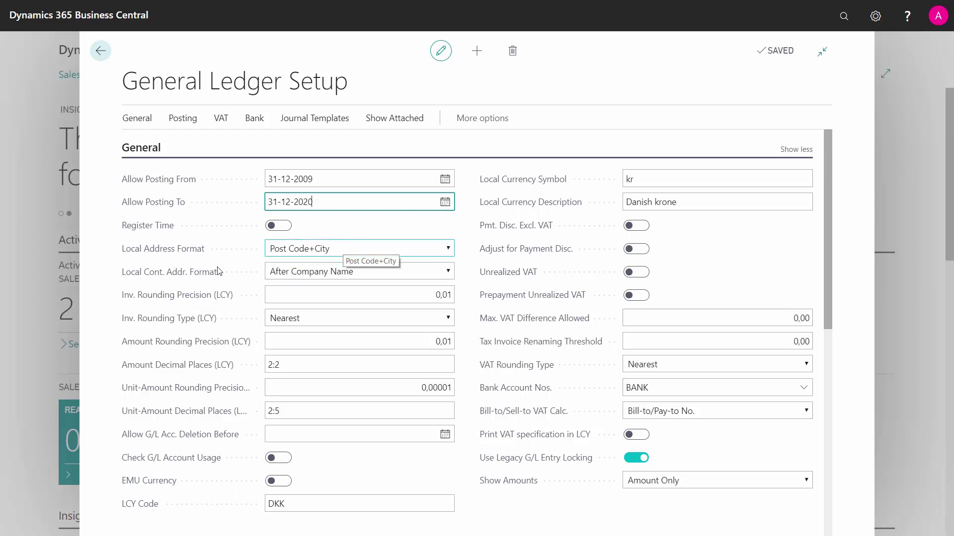
click(449, 253)
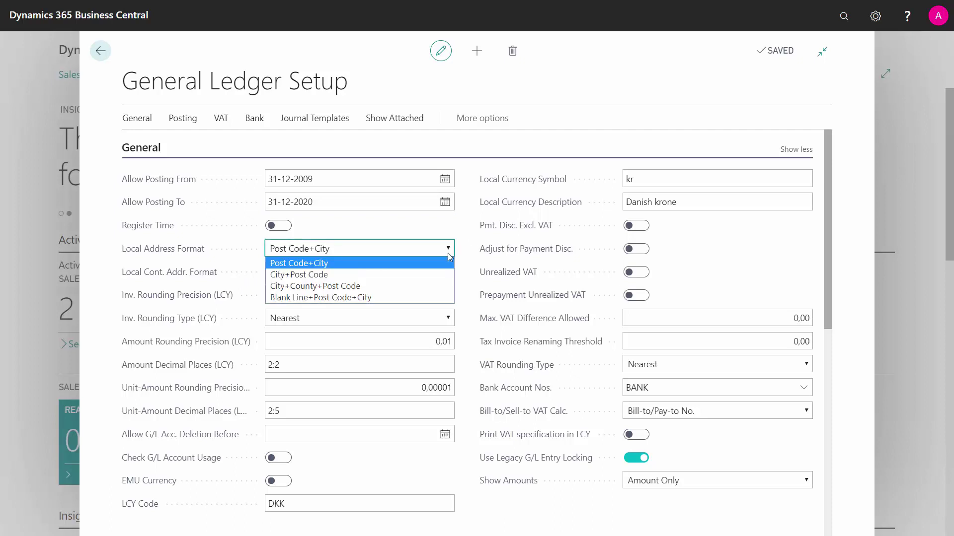
click(449, 254)
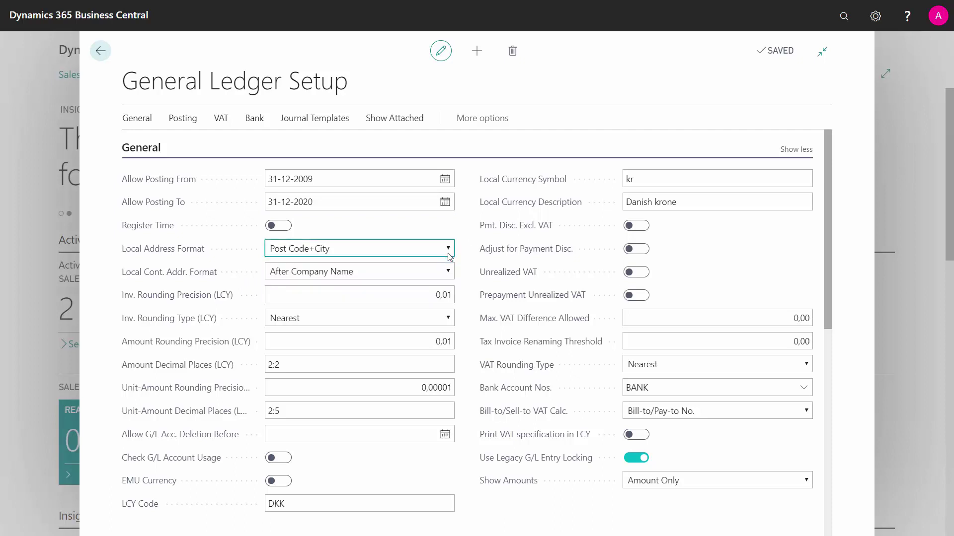
Review invoice rounding, keeping type Nearest at precision 0,01, then check amount rounding
click(438, 294)
click(448, 321)
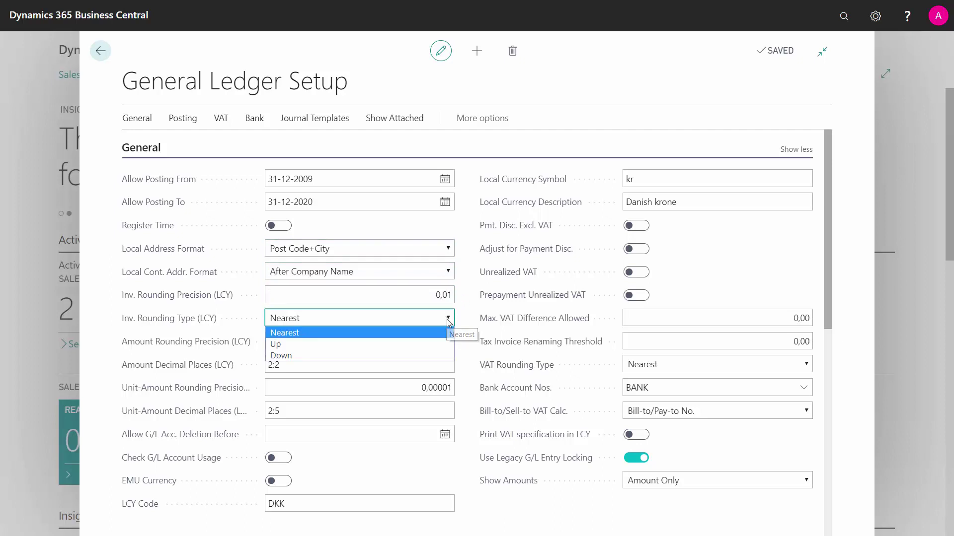
click(449, 322)
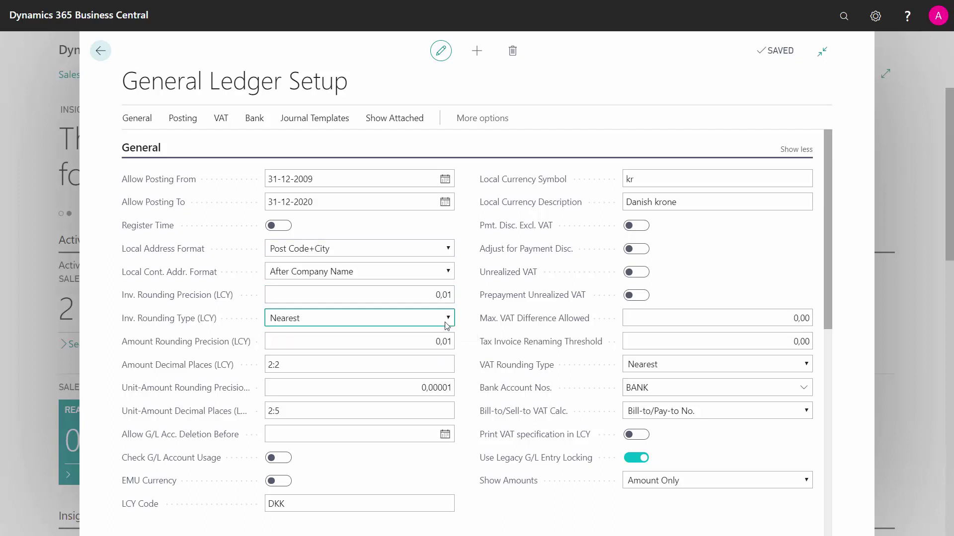
click(423, 341)
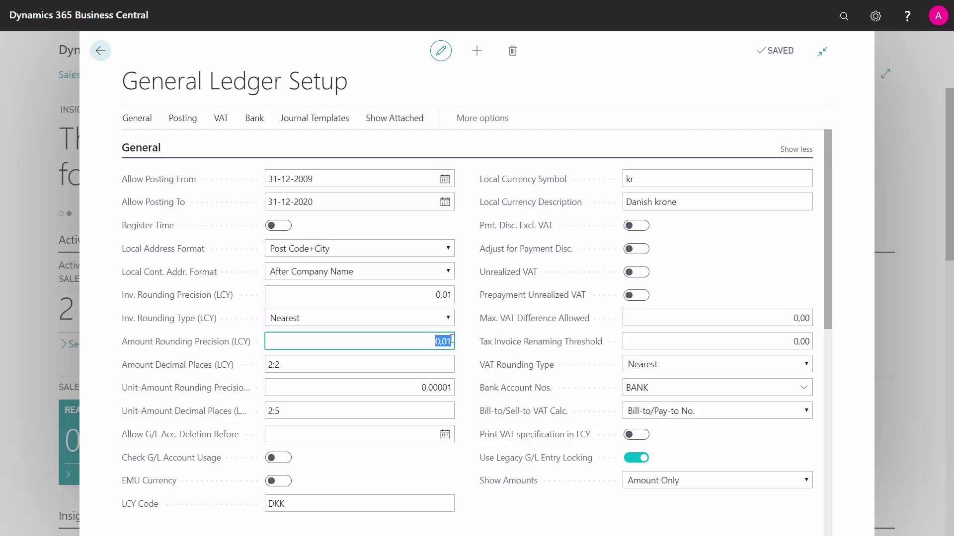
click(316, 366)
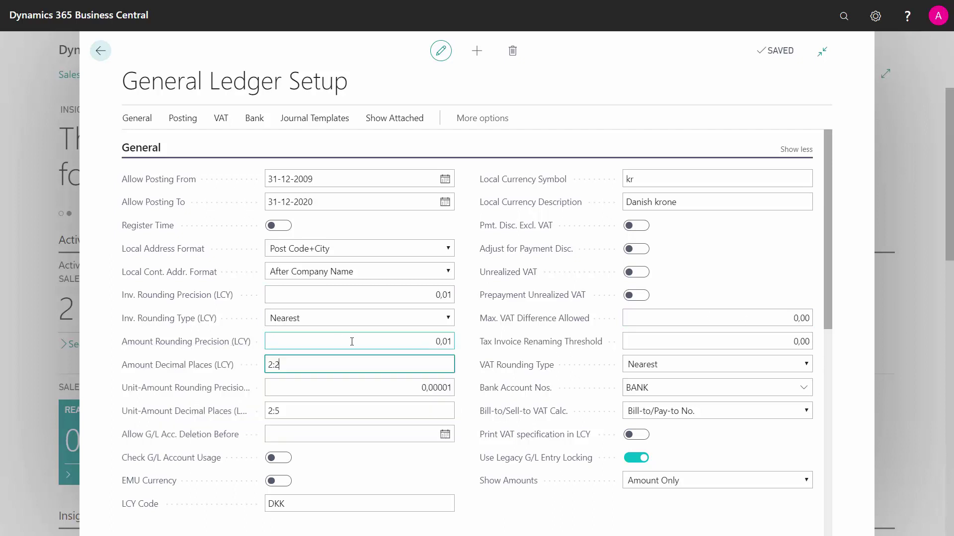
drag(425, 342, 461, 347)
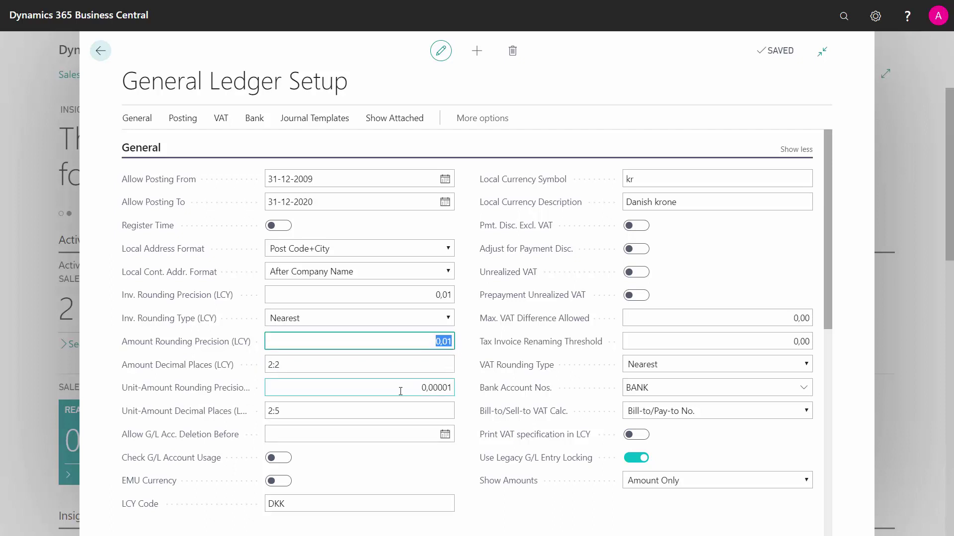
drag(400, 389, 462, 398)
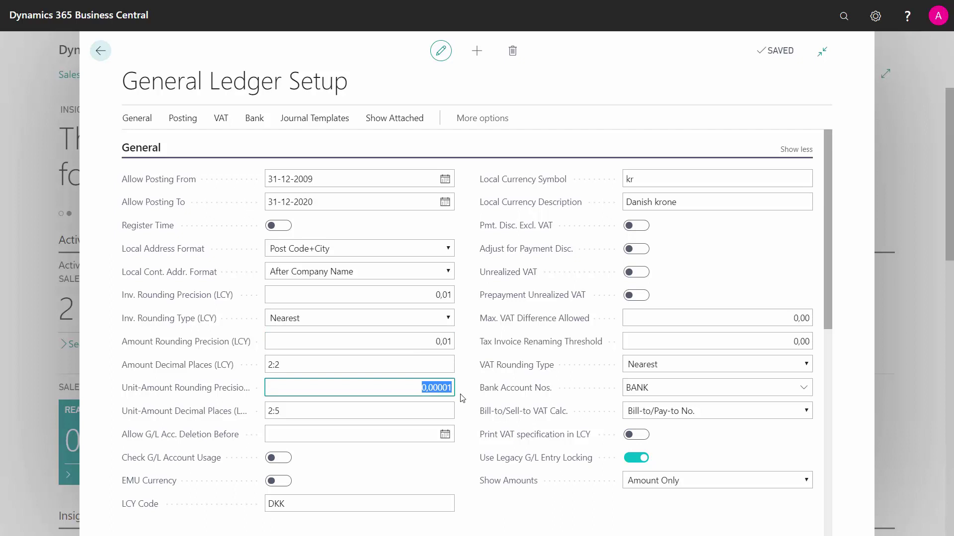
drag(288, 415, 244, 418)
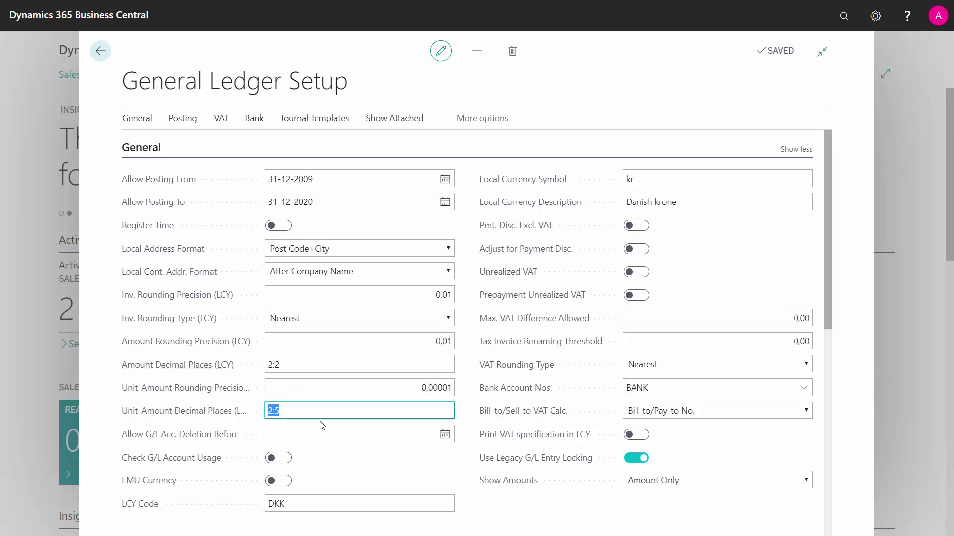
click(293, 504)
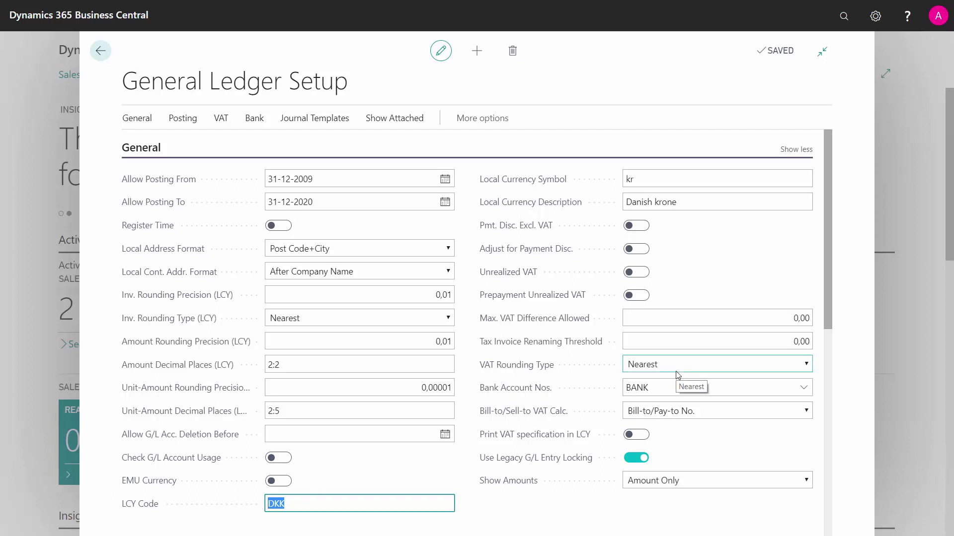
drag(826, 266, 826, 271)
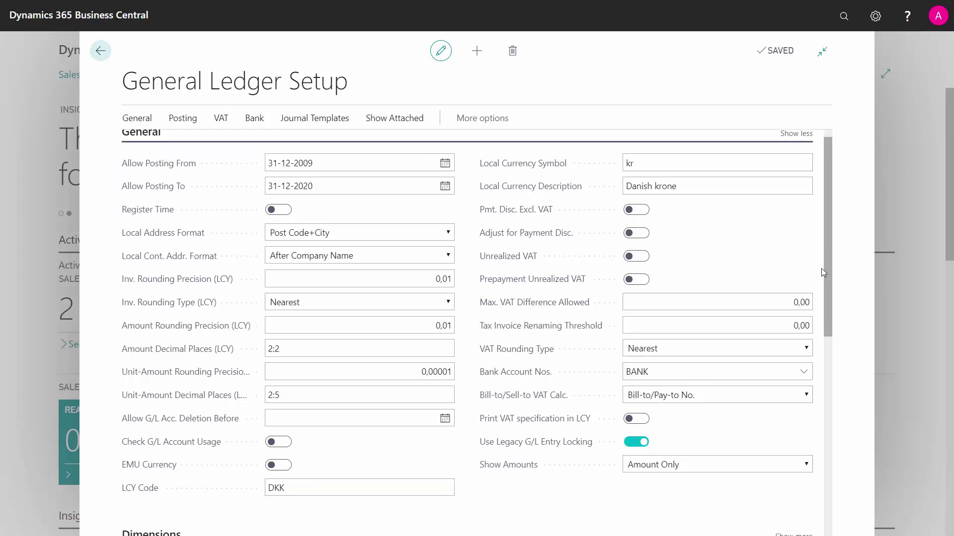
click(661, 159)
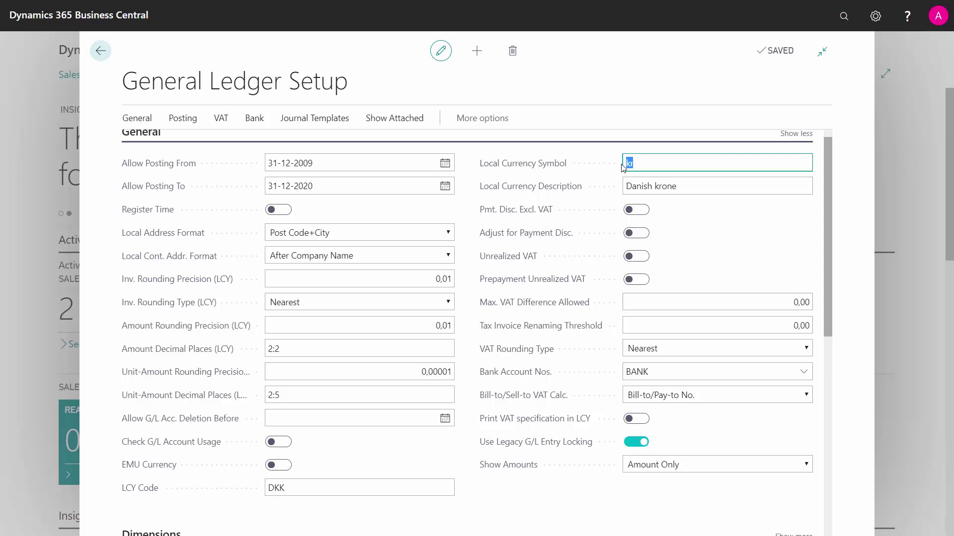
click(661, 188)
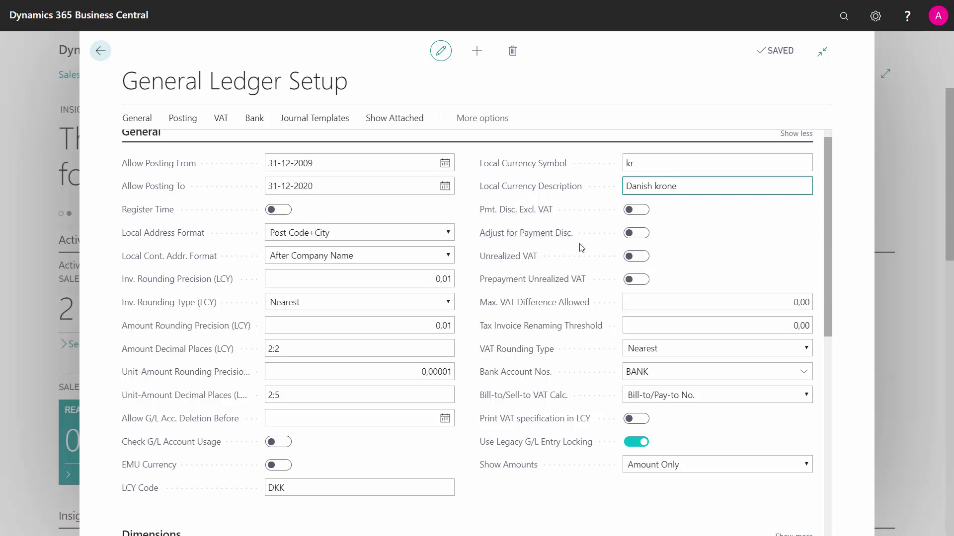
mouse_move(508, 256)
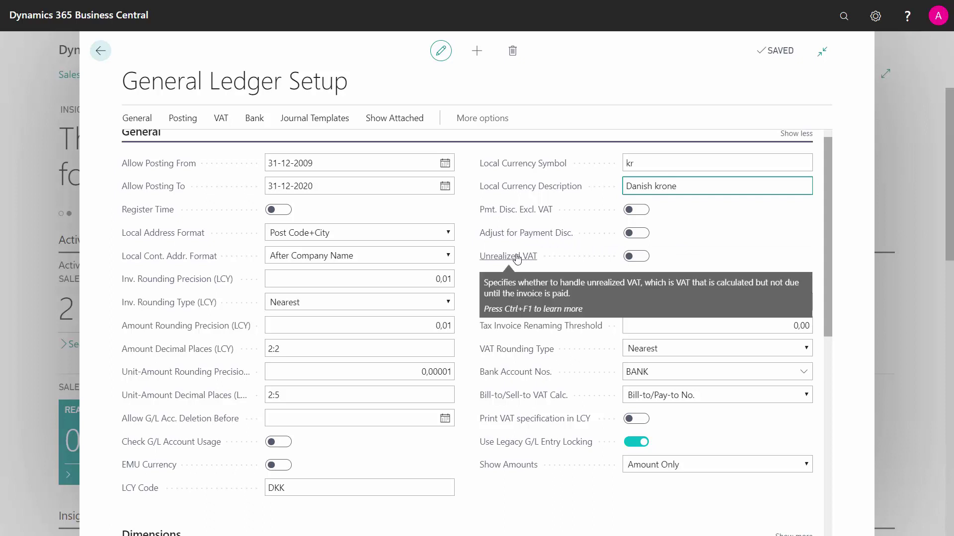
click(551, 304)
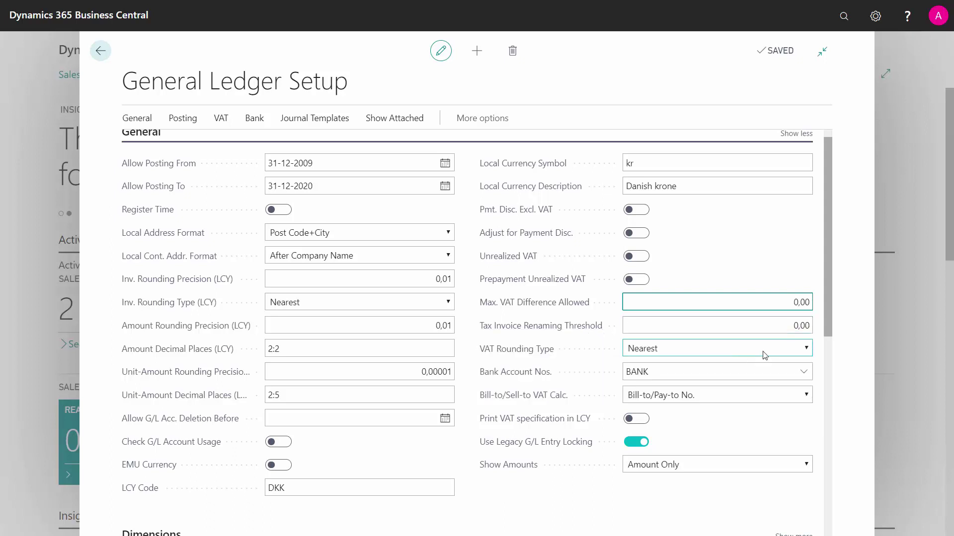
click(794, 350)
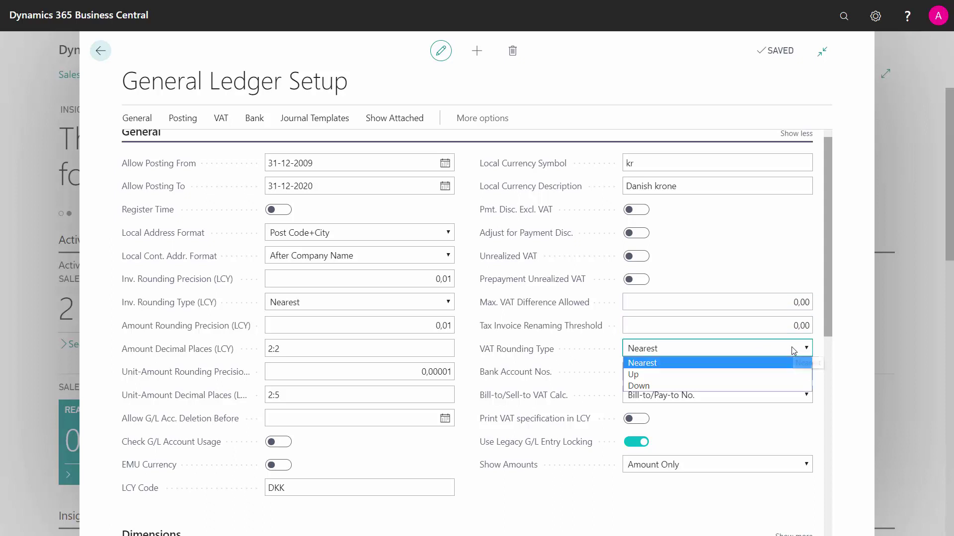
click(792, 349)
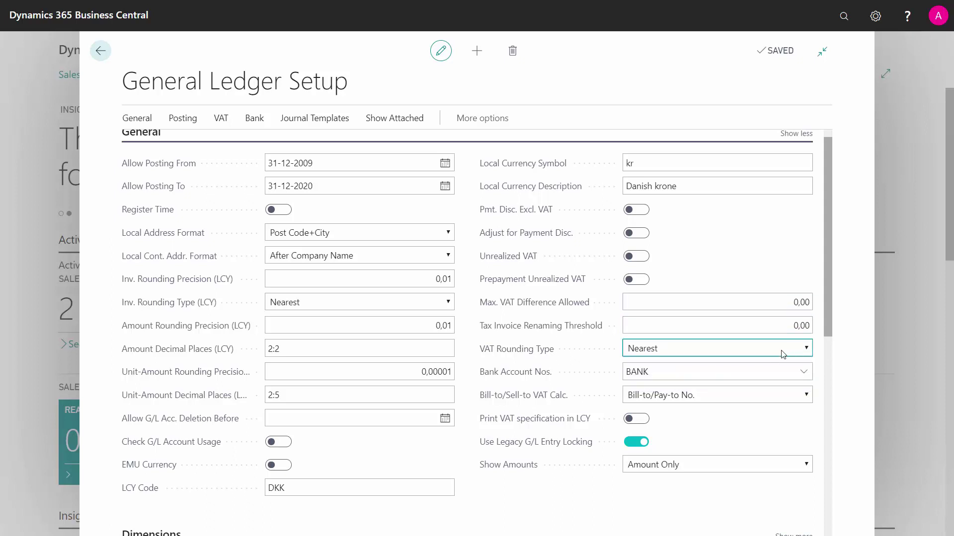
click(711, 373)
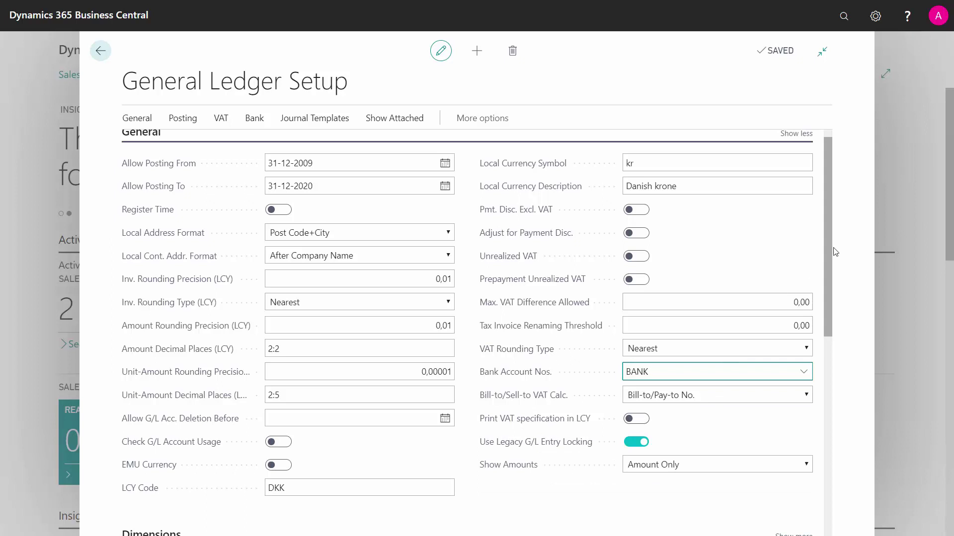
Scroll past the PROJECT and DEPARTMENT global dimensions to show Reporting and Application settings
scroll(827, 268, down, 1)
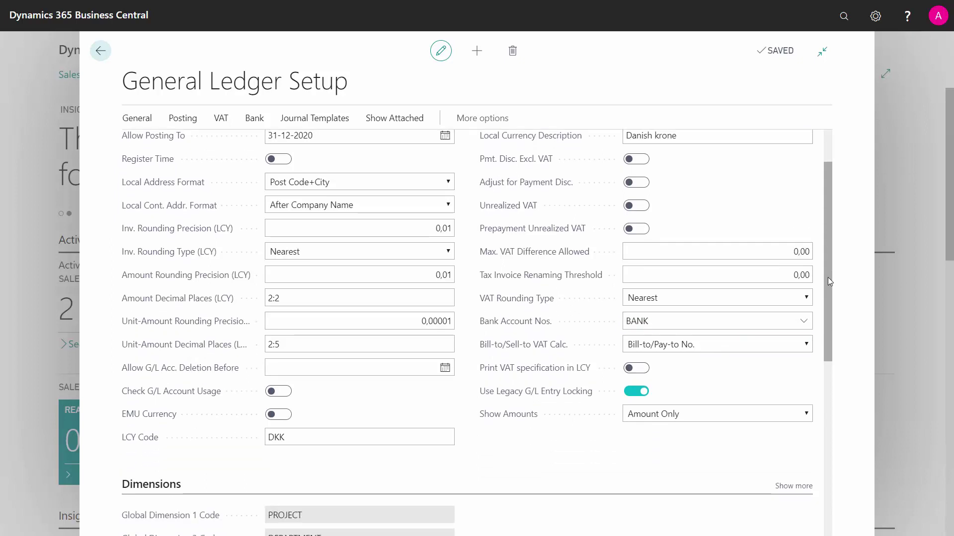
drag(828, 282, 835, 366)
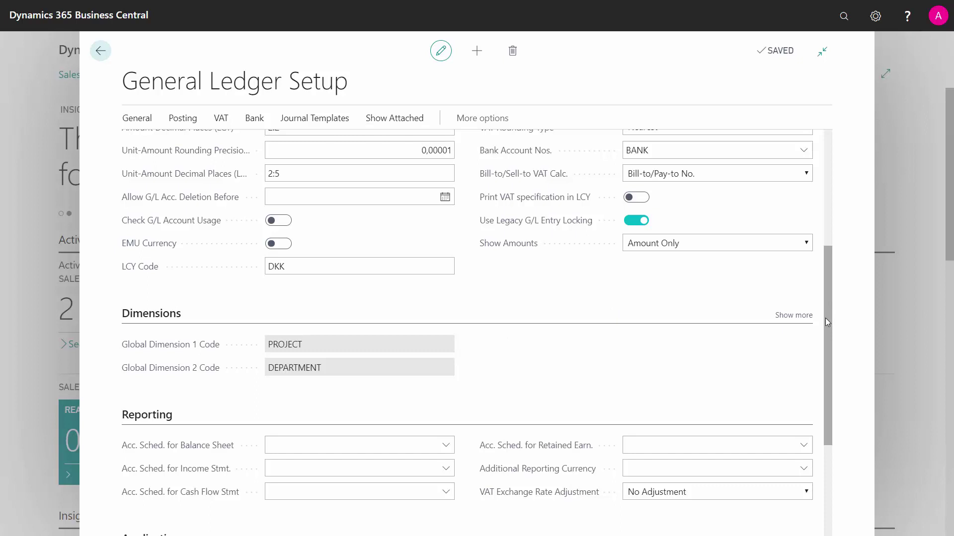
drag(826, 325, 827, 426)
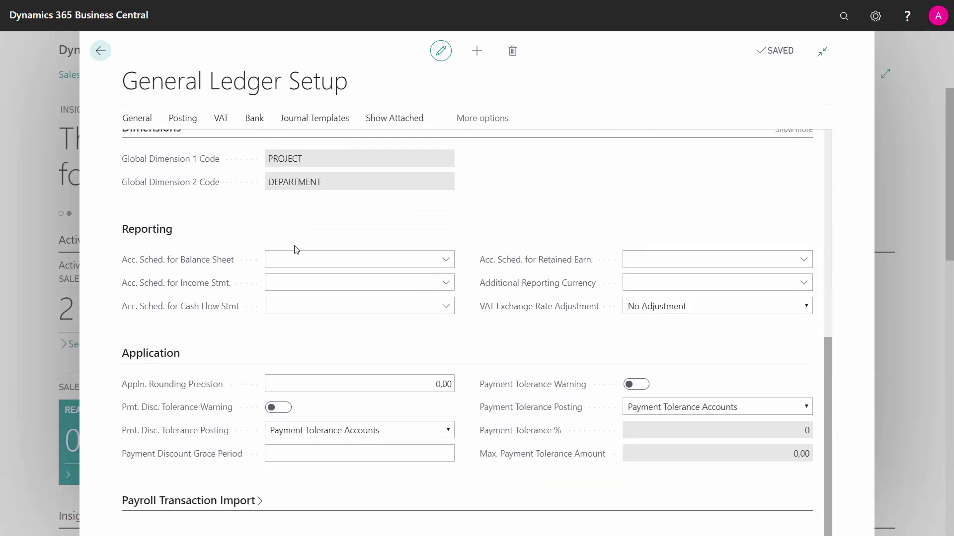
click(290, 254)
click(434, 385)
drag(434, 385, 467, 392)
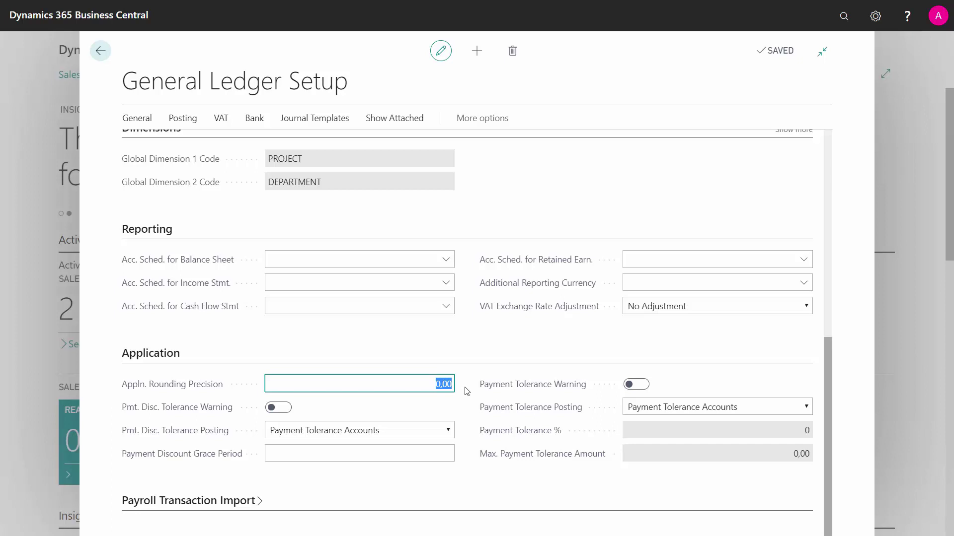